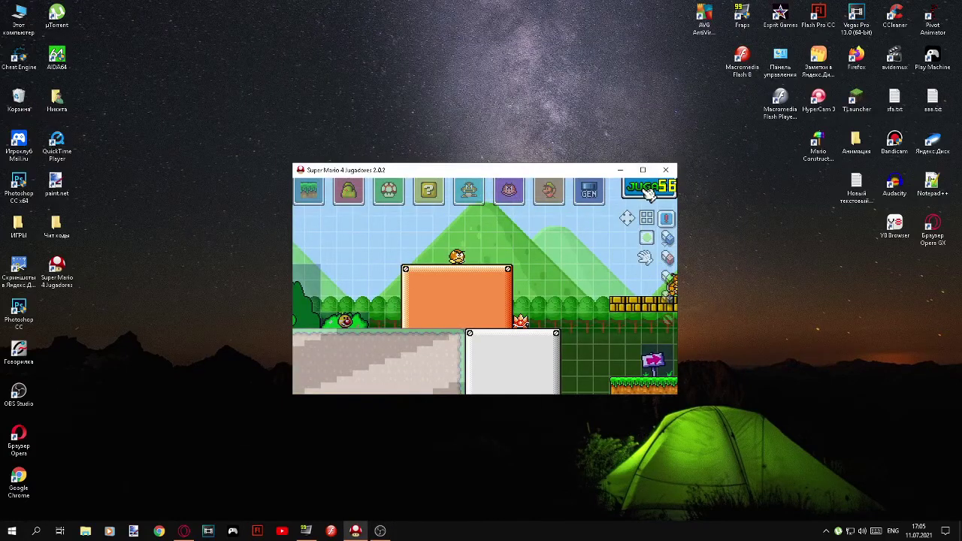
Step: Launch a playtest of the custom level, starting at the mushroom house
left_click(647, 191)
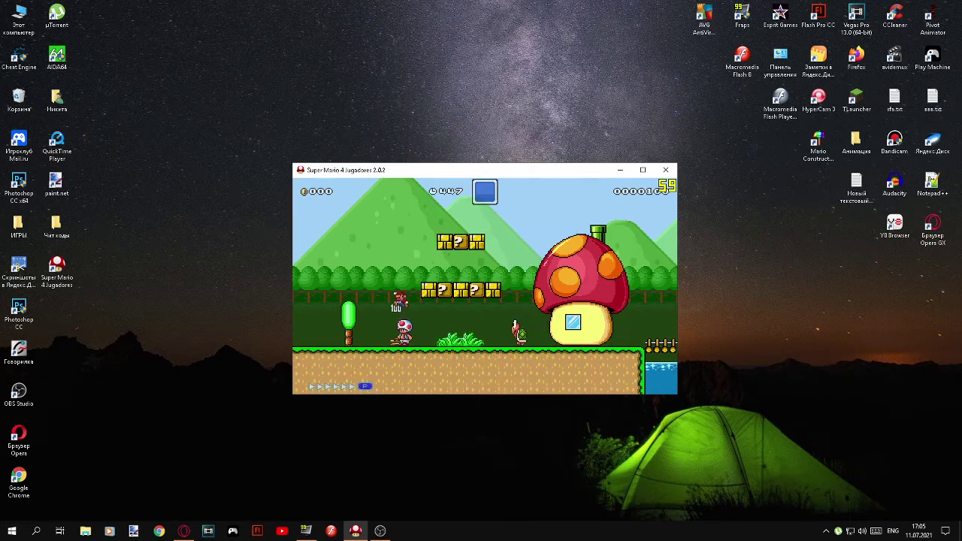
Step: Carry the green shell right past the mushroom house and castle, grabbing block coins
key("Right")
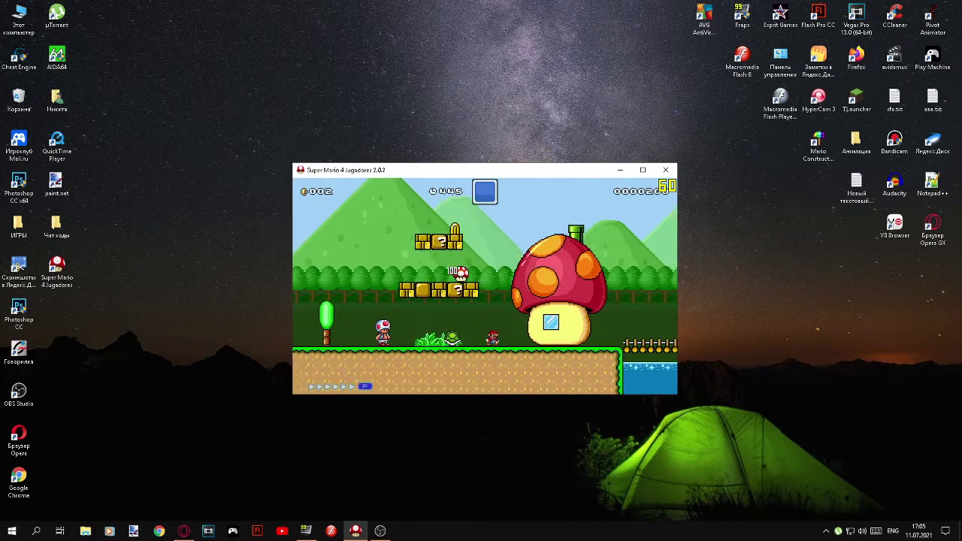
key("Right")
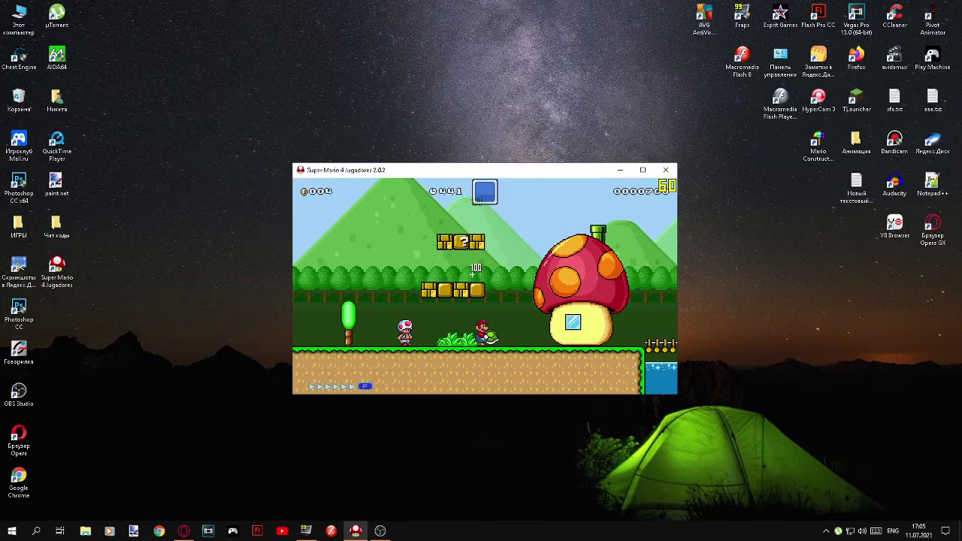
key("z")
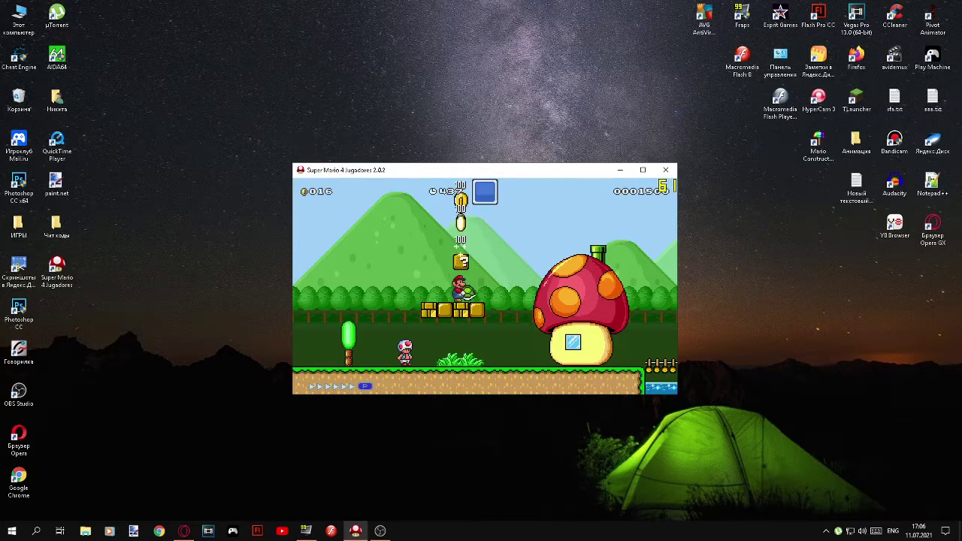
key("Right")
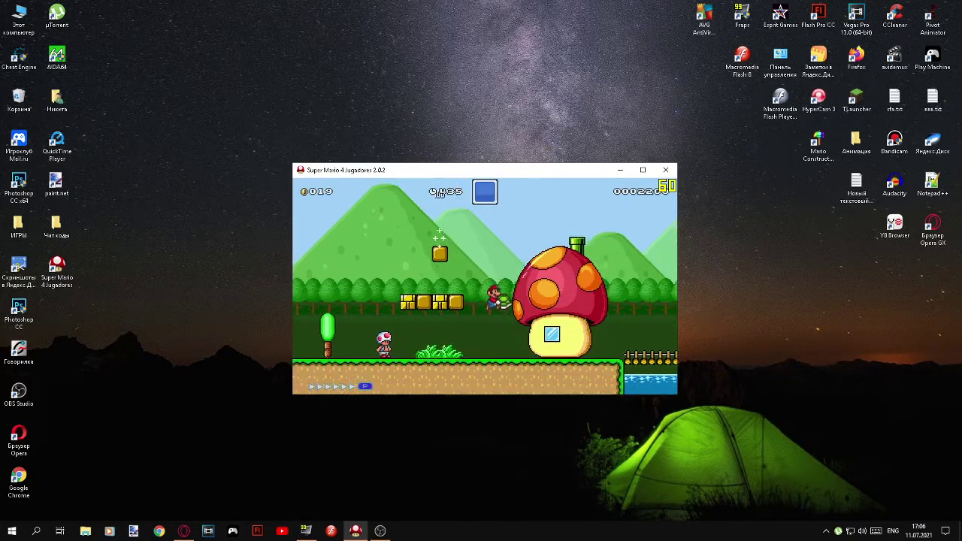
key("Right")
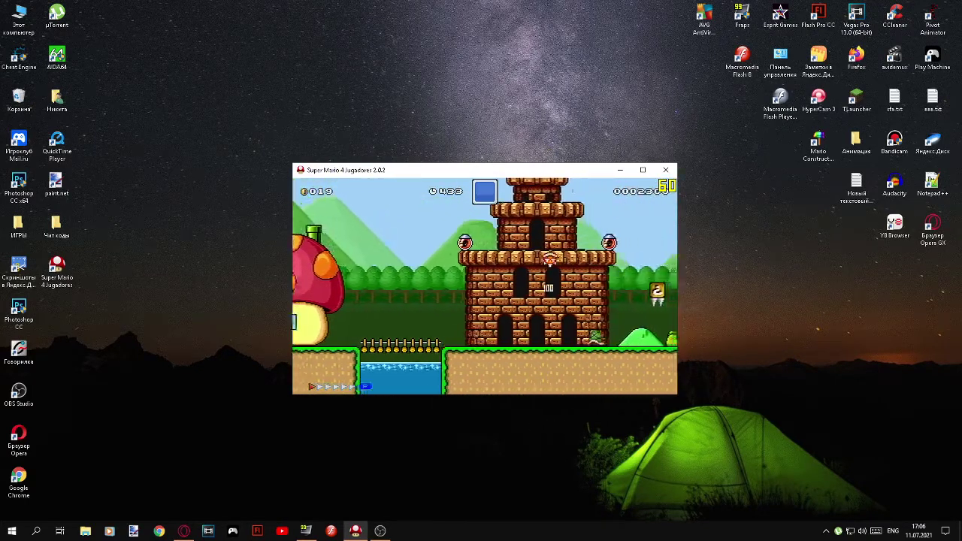
key("Right")
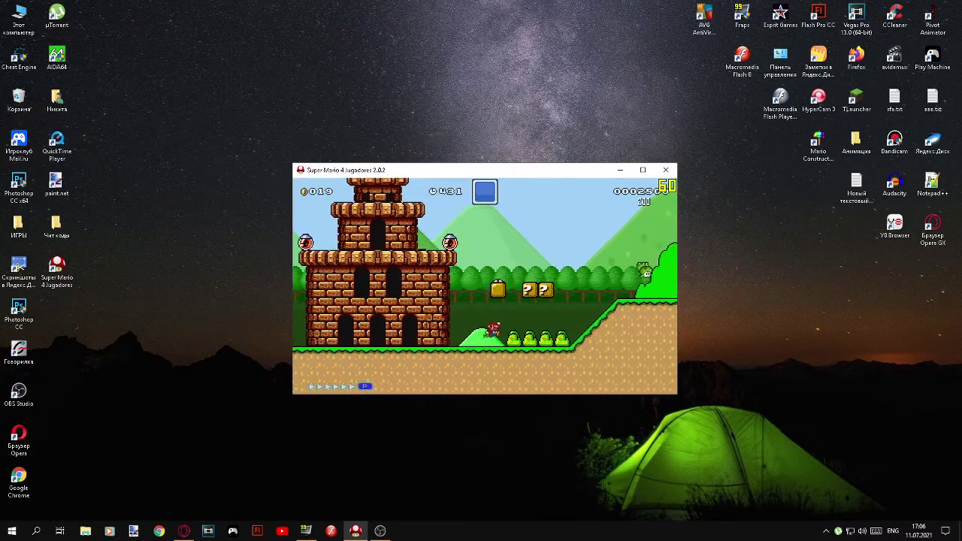
key("z")
key("Right")
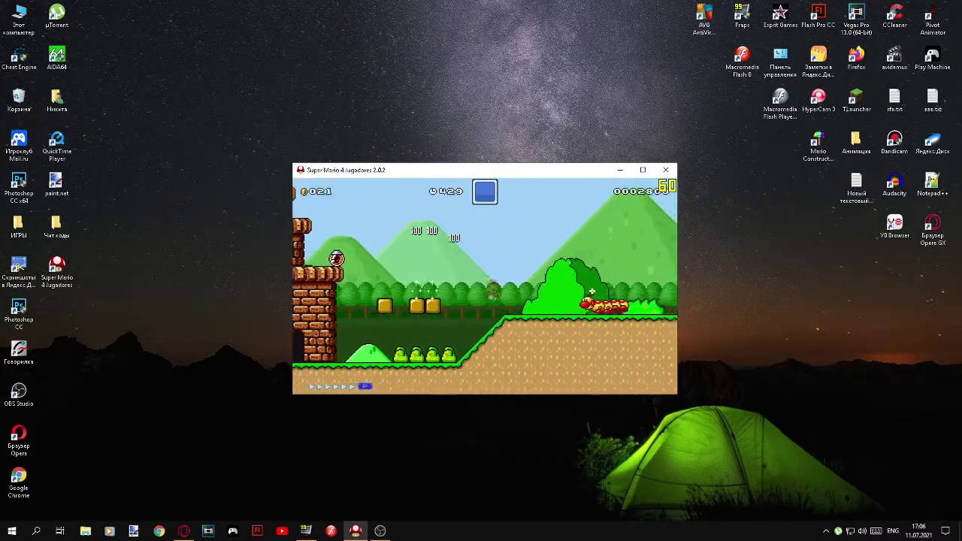
key("z")
key("Right")
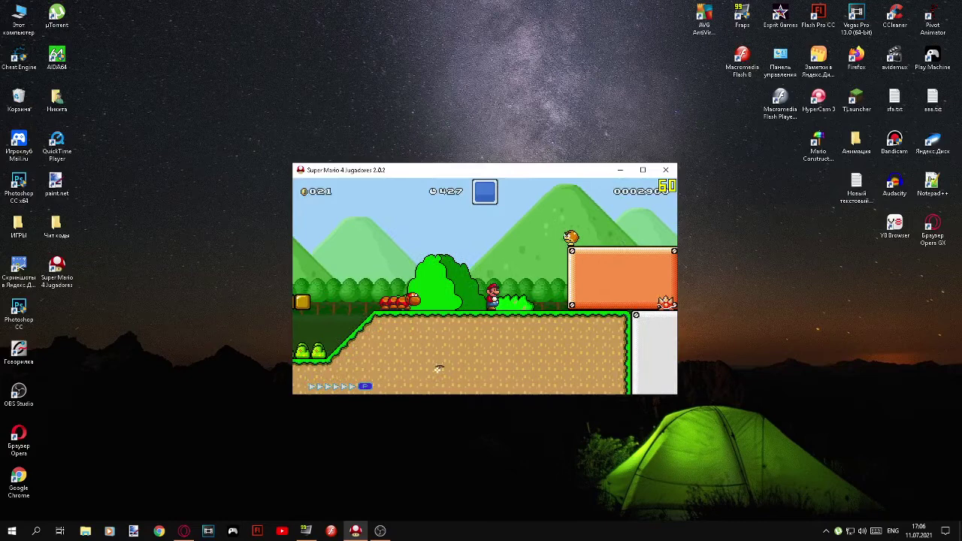
Step: Jump past the orange blocks, across the yellow block row and over the gap
key("Right")
key("z")
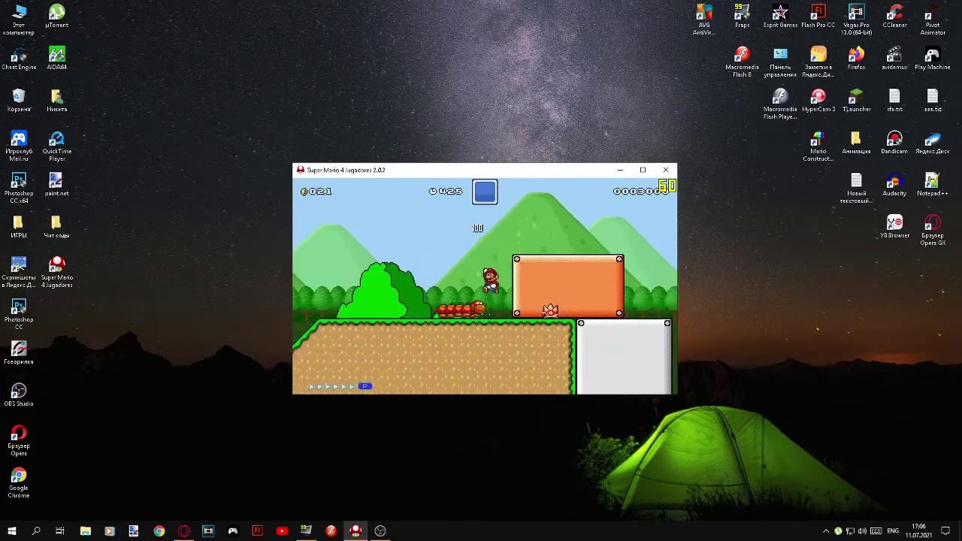
key("Right")
key("z")
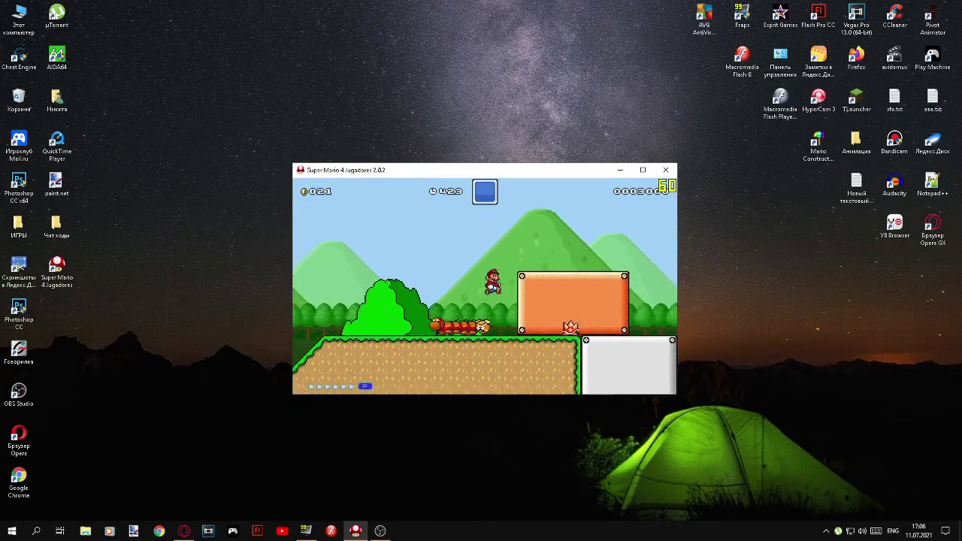
key("z")
key("Right")
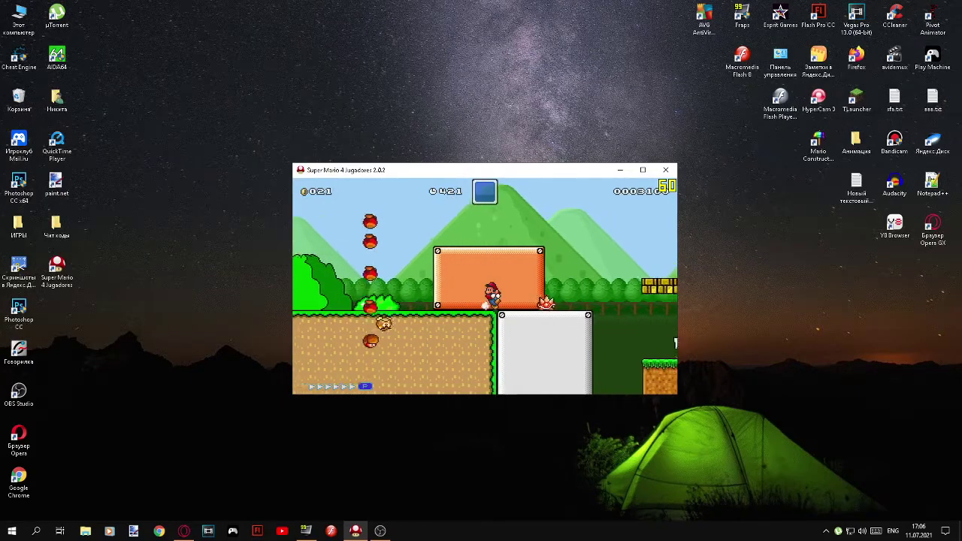
key("Right")
key("z")
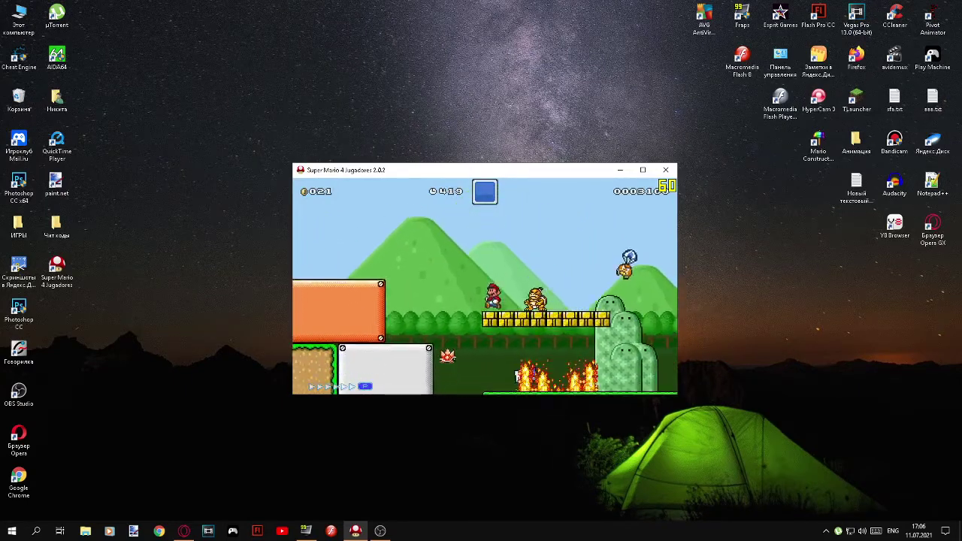
key("Right")
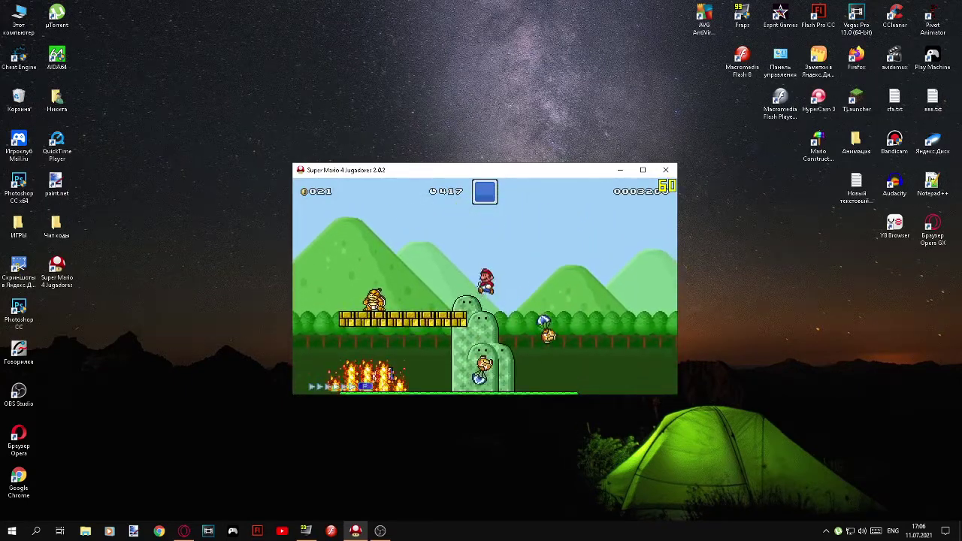
key("Right")
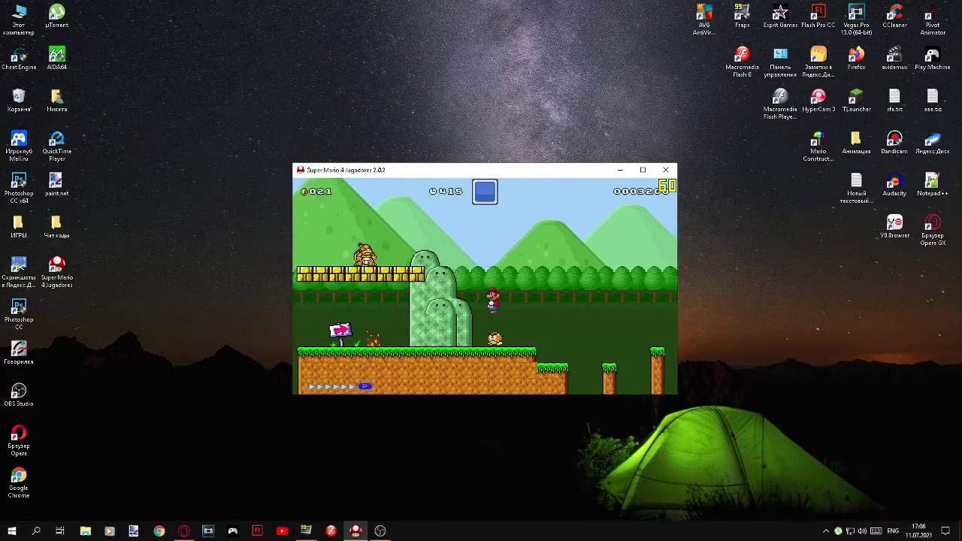
key("z")
key("Right")
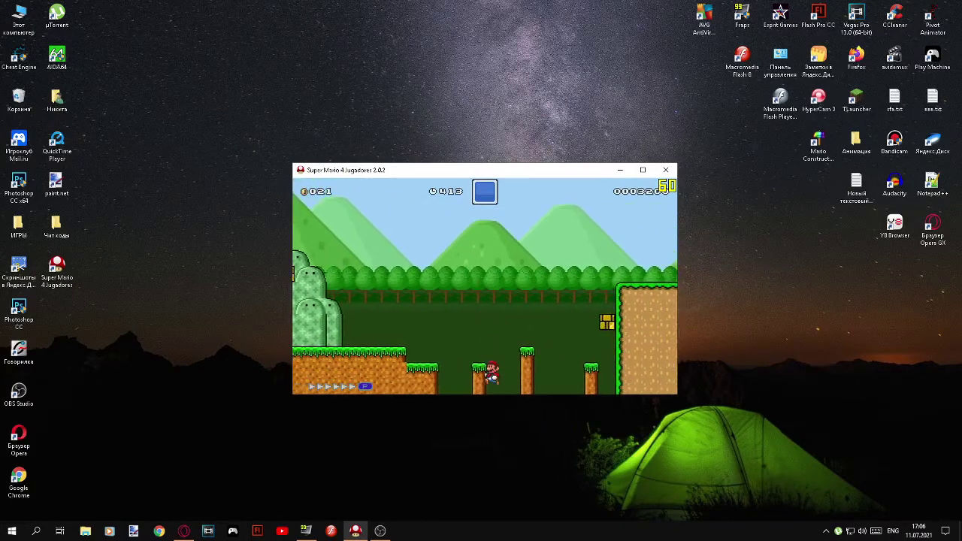
Step: Return to the saved editor from the pause menu and restart the playtest
key("Escape")
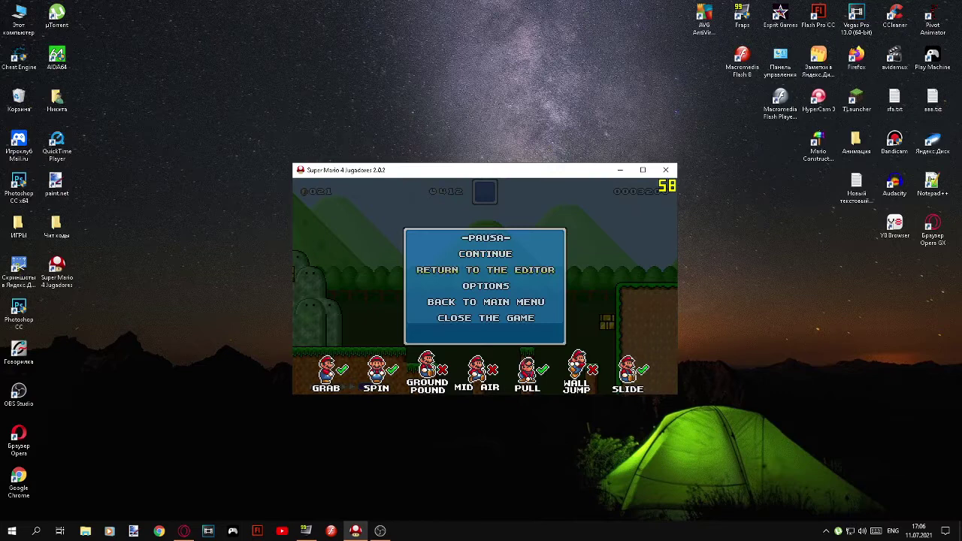
key("Down")
key("Return")
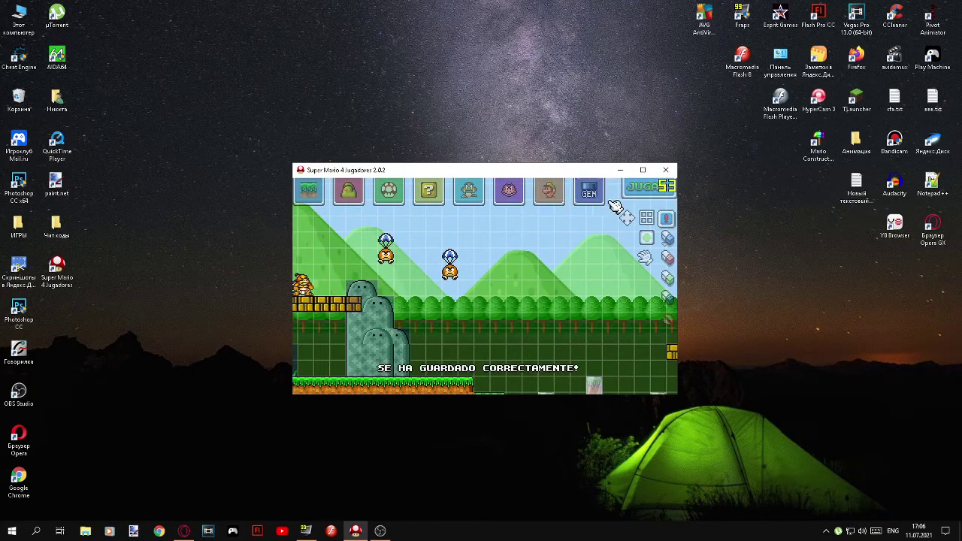
left_click(633, 191)
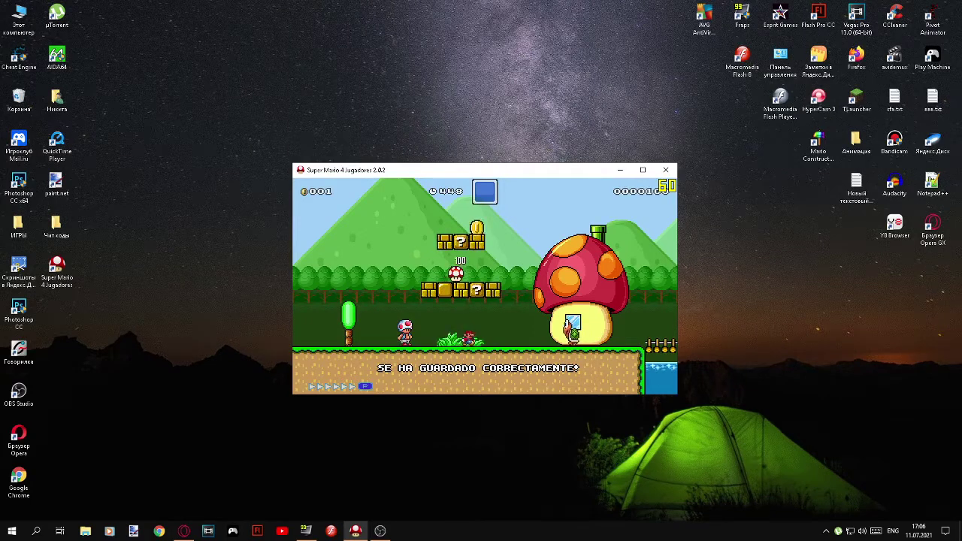
Step: Grab a coin and the green shell, hit the question block, and talk to Toad
key("Right")
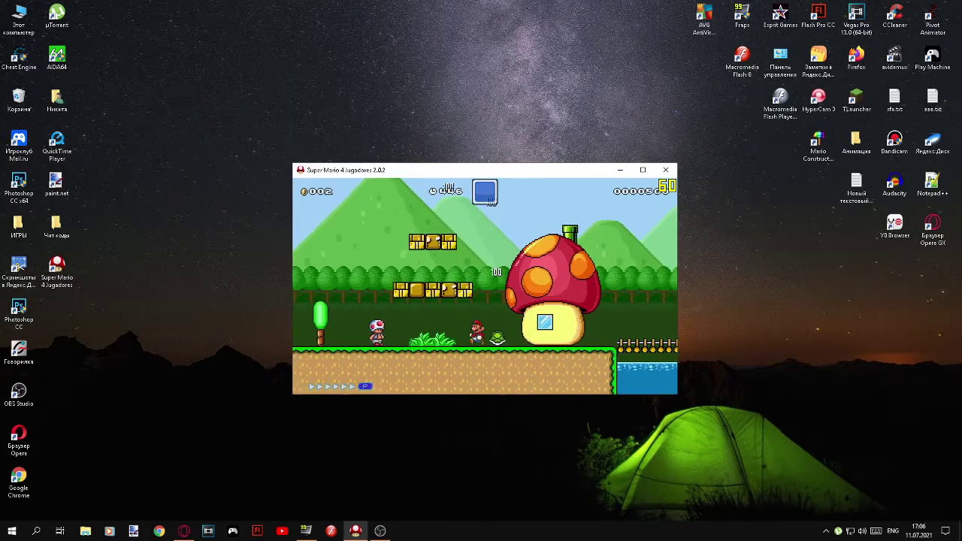
key("Right")
key("Right")
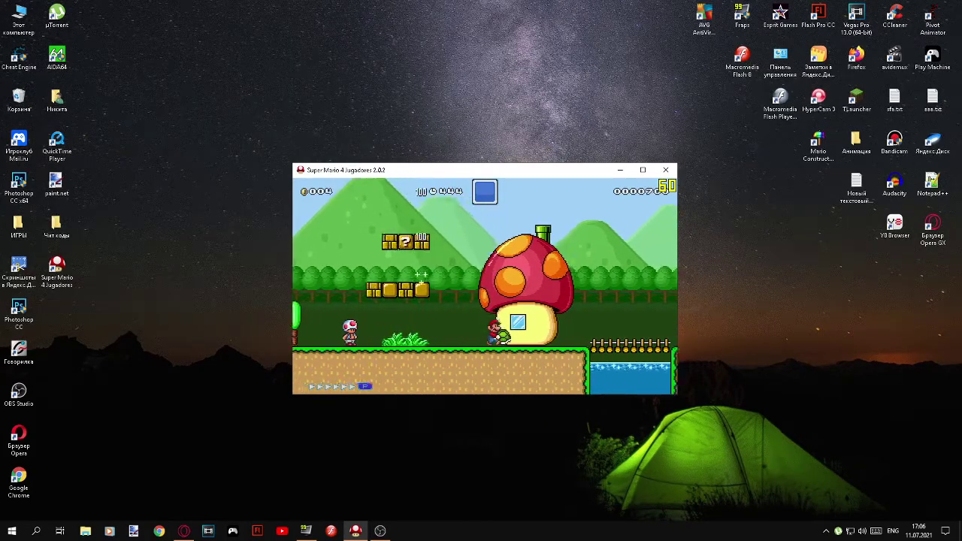
key("Right")
key("Left")
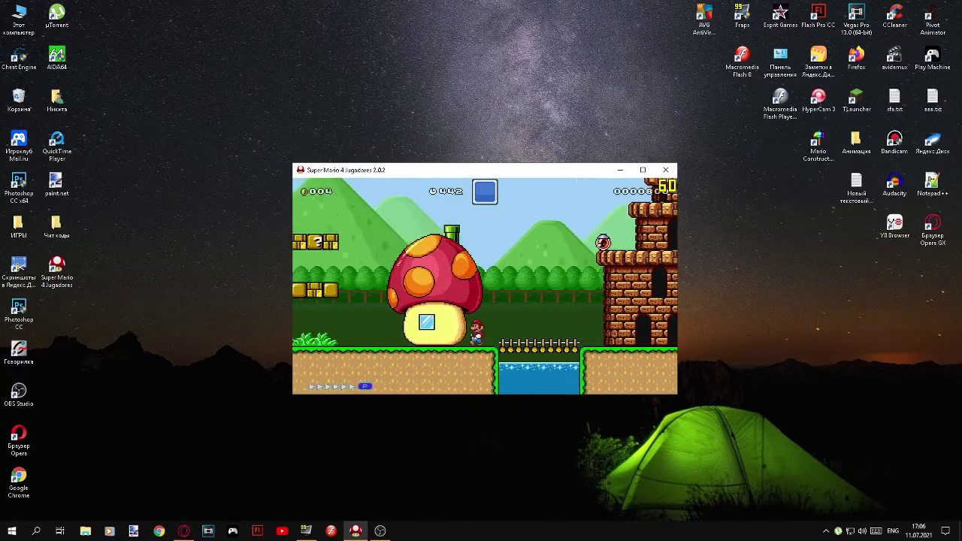
key("Left")
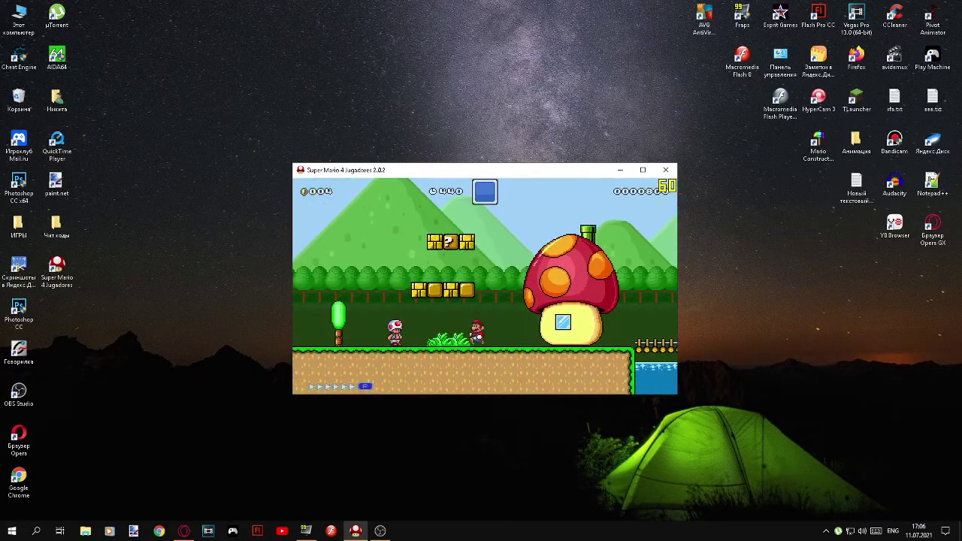
key("Left")
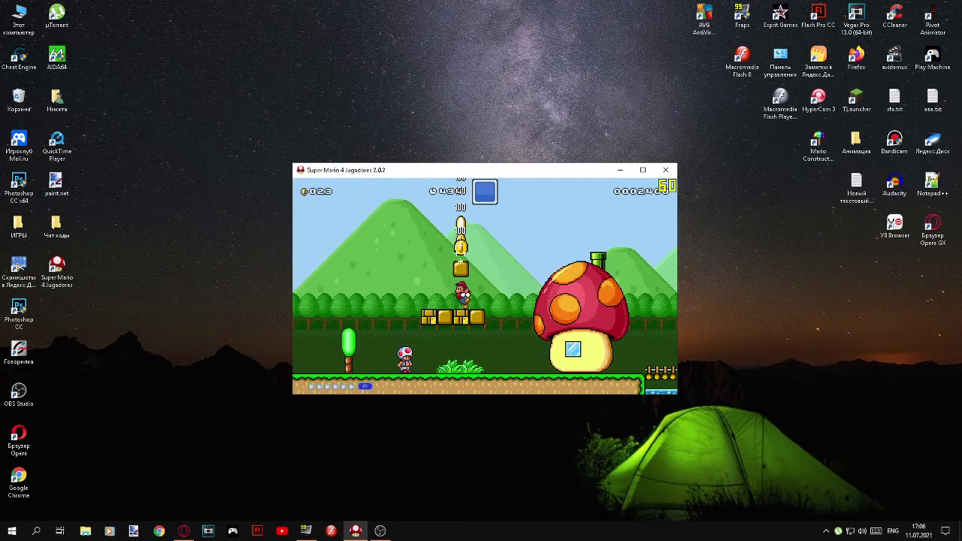
key("Left")
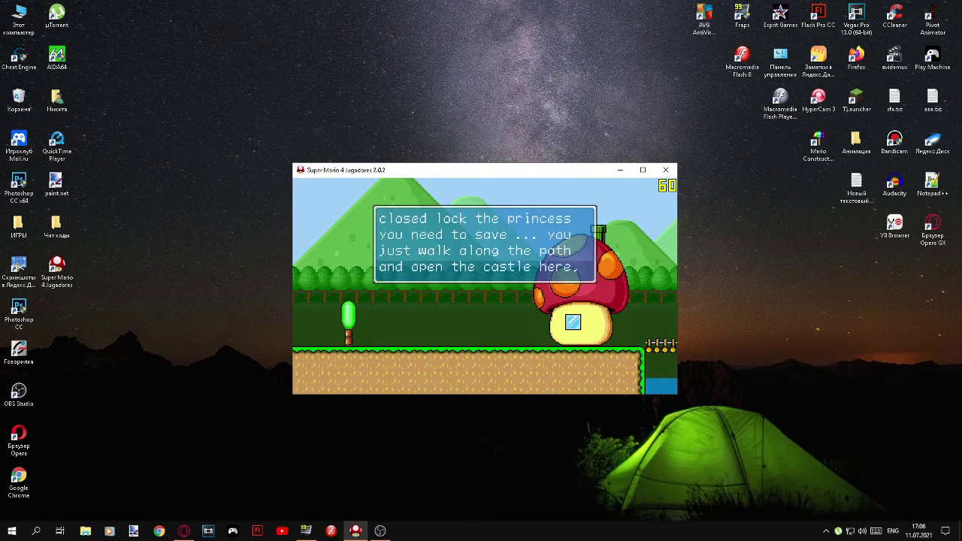
key("Return")
key("Return")
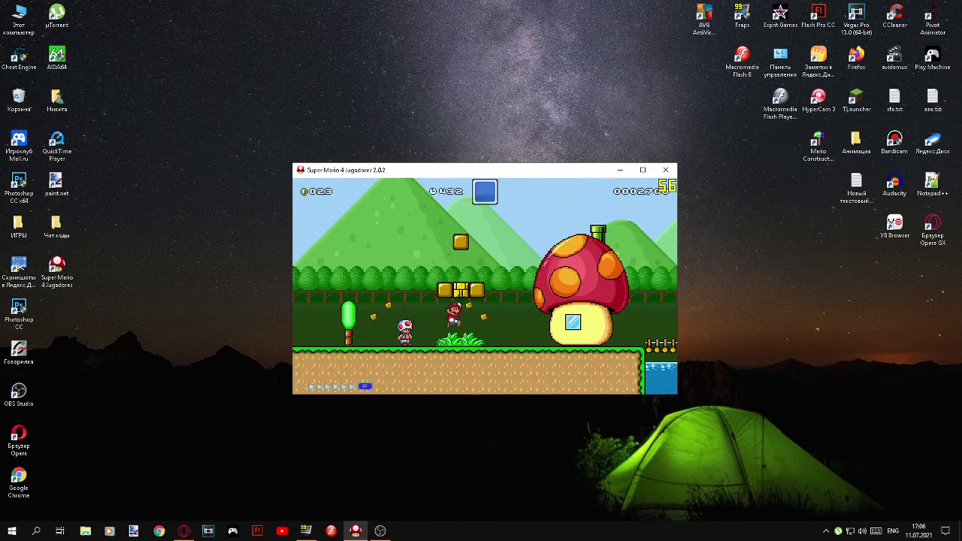
Step: Run past the castle and up the coin slope onto the orange block
key("Right")
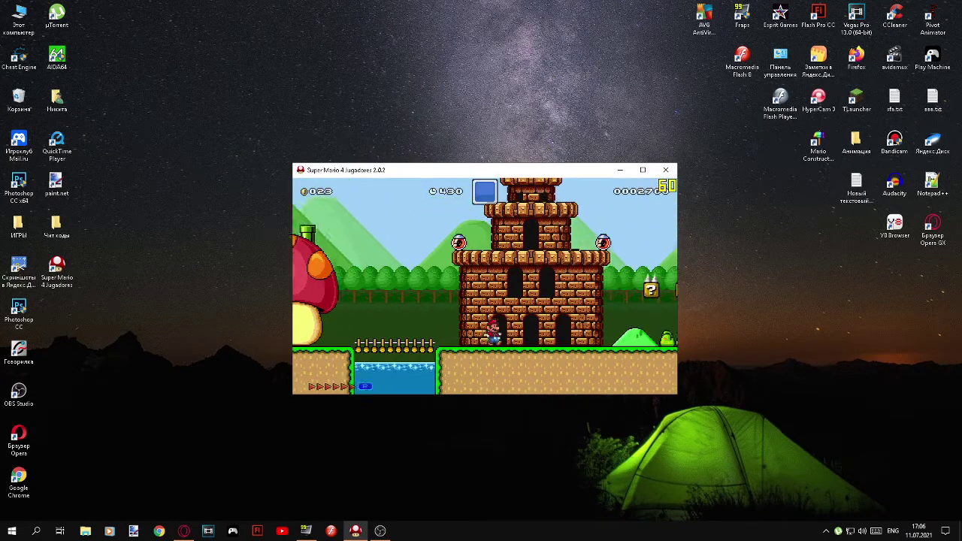
key("Right")
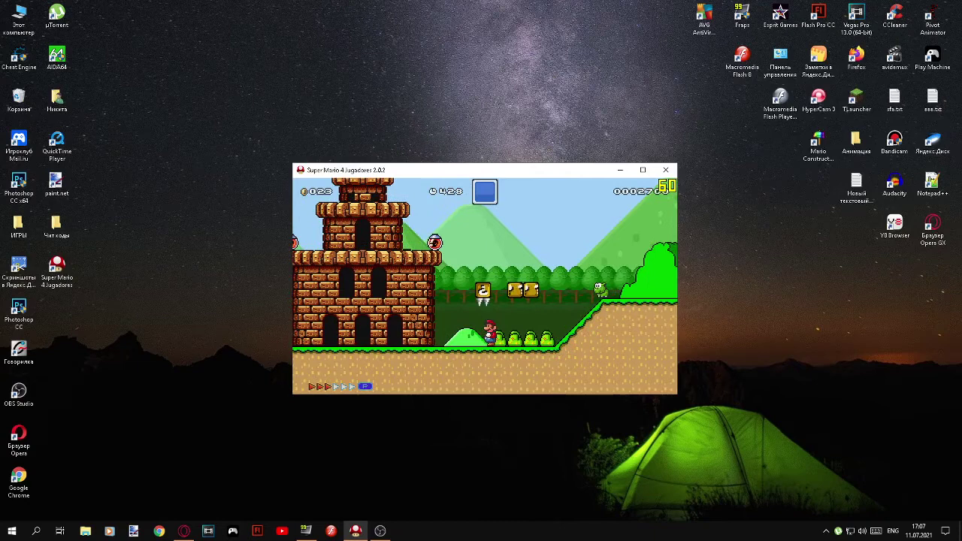
key("Left")
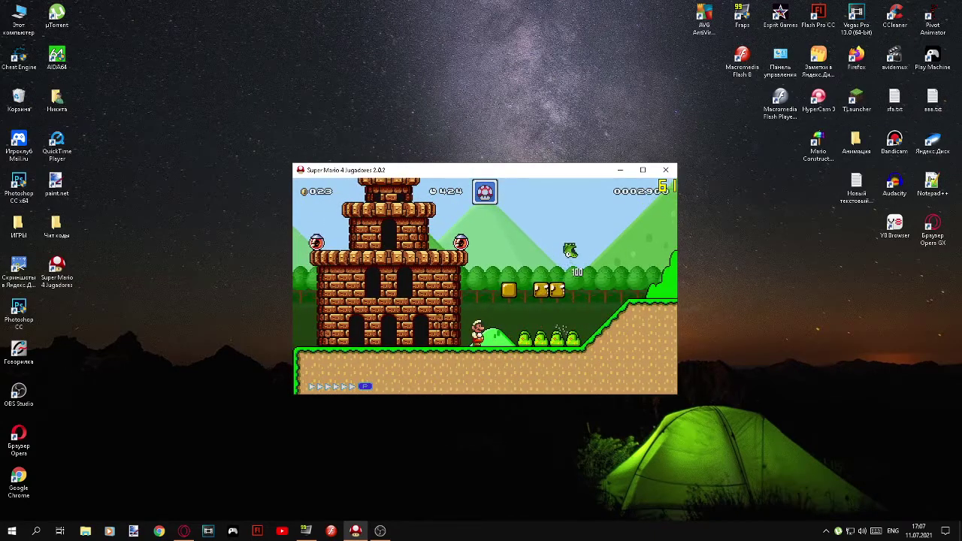
key("Right")
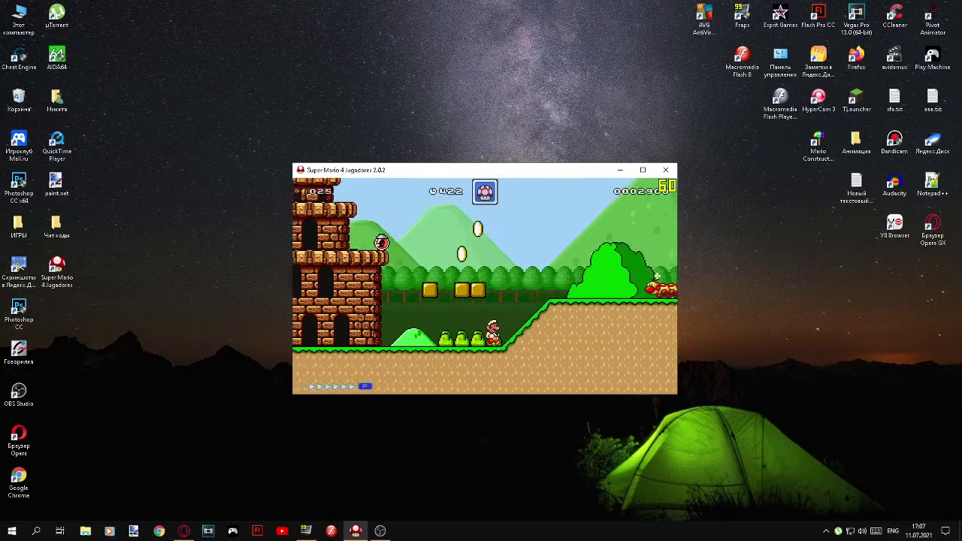
key("Right")
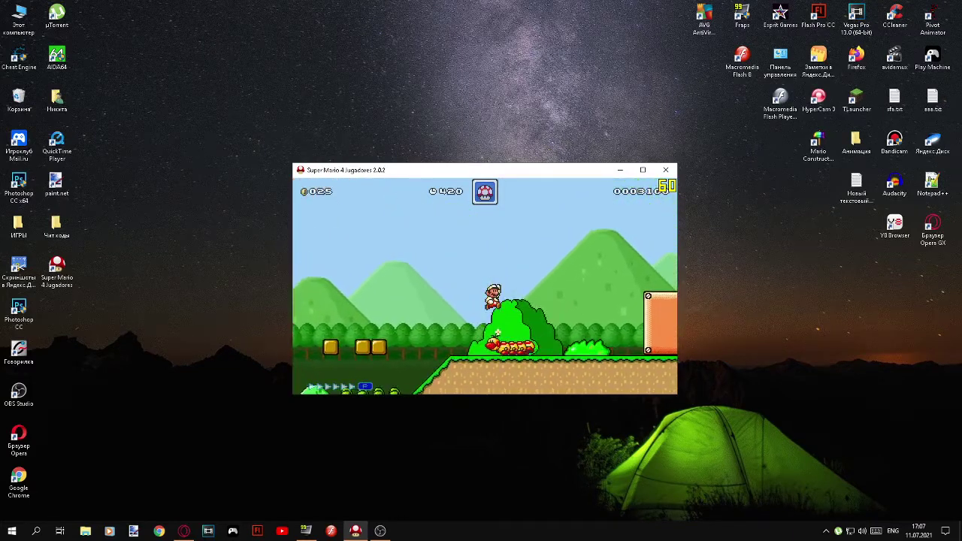
key("Right")
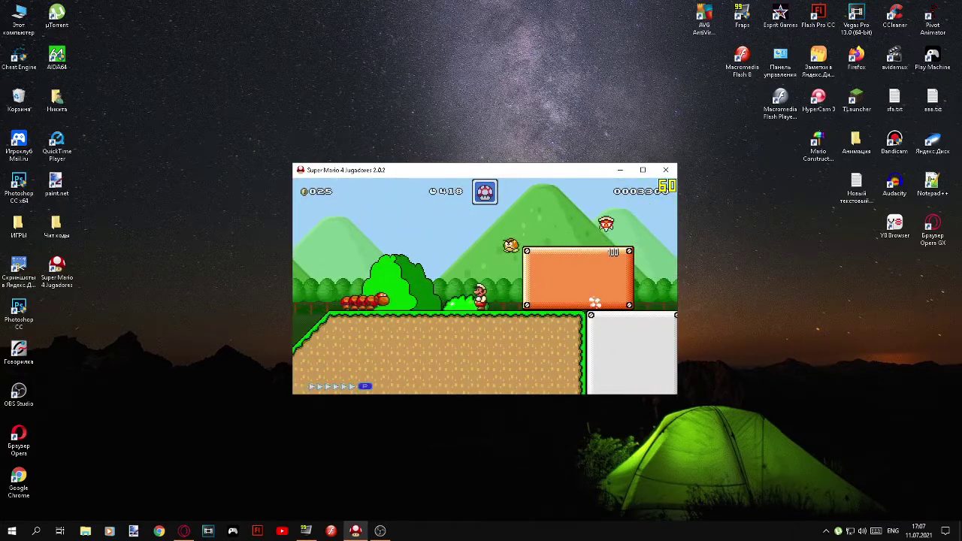
key("Right")
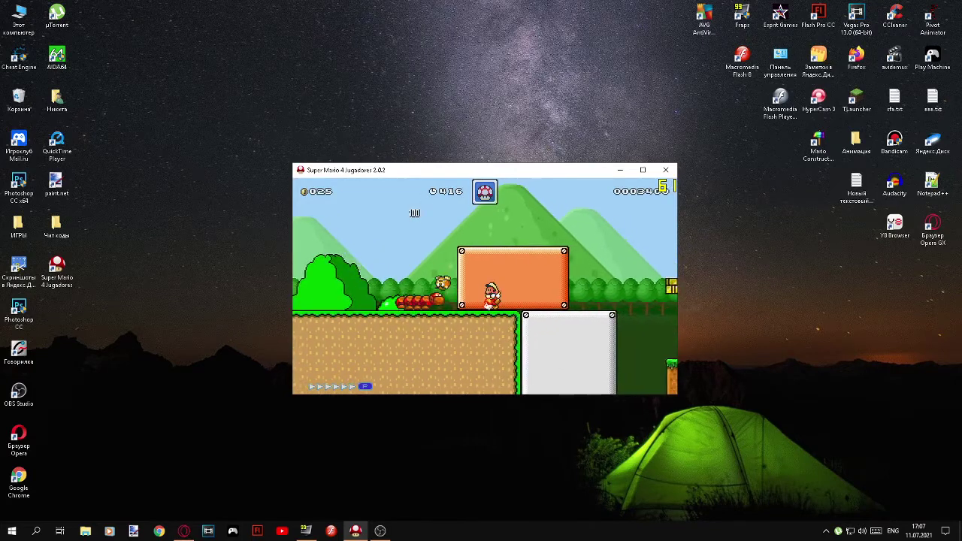
key("Right")
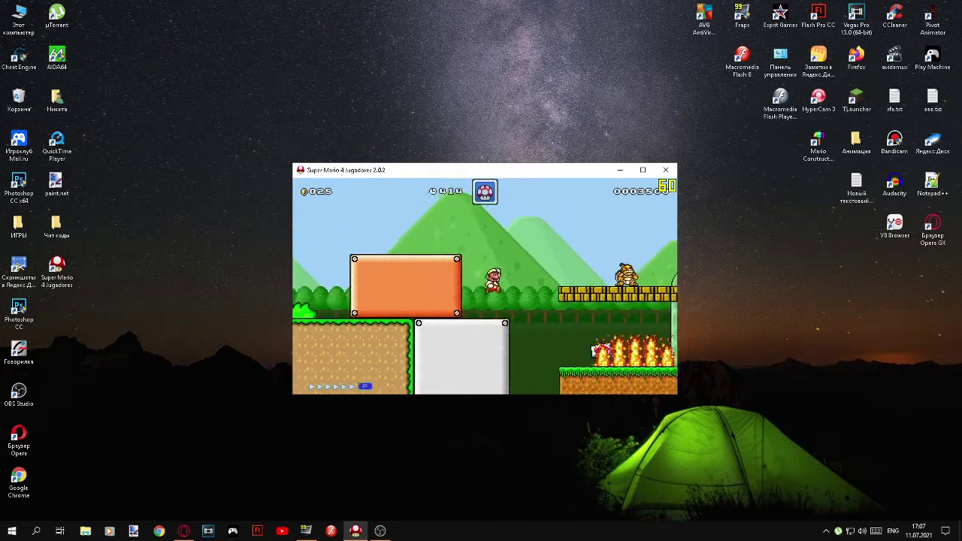
key("Left")
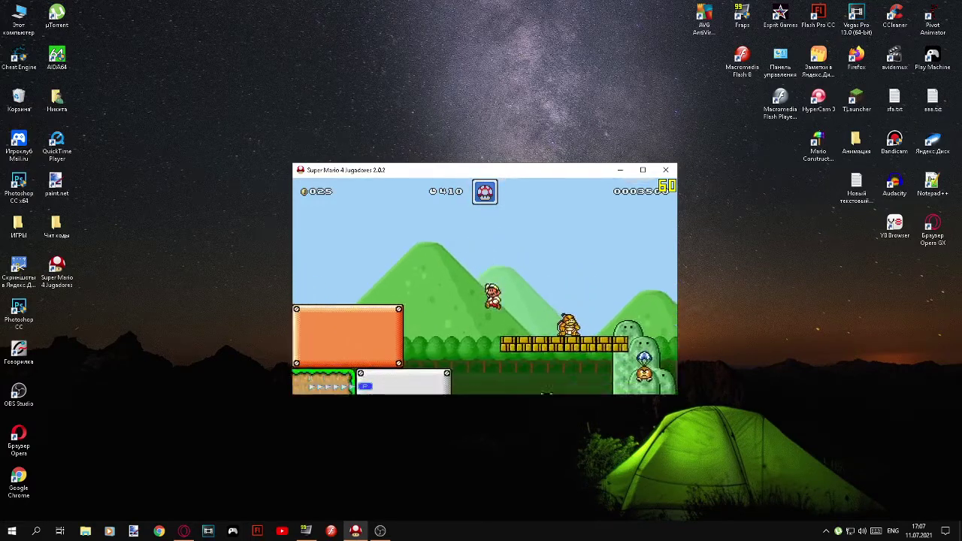
Step: Drop down past the flames and hills and jump onto the pillars
key("Right")
key("Right")
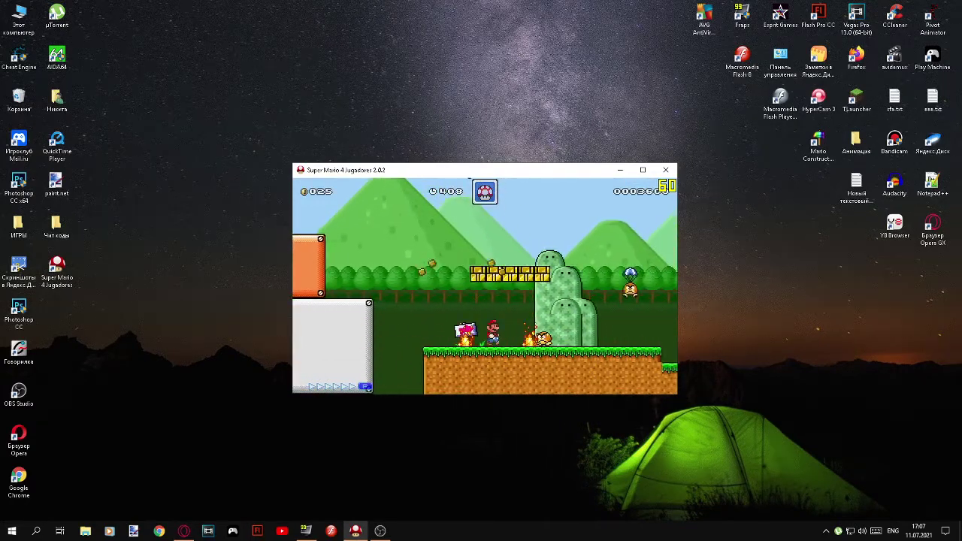
key("Right")
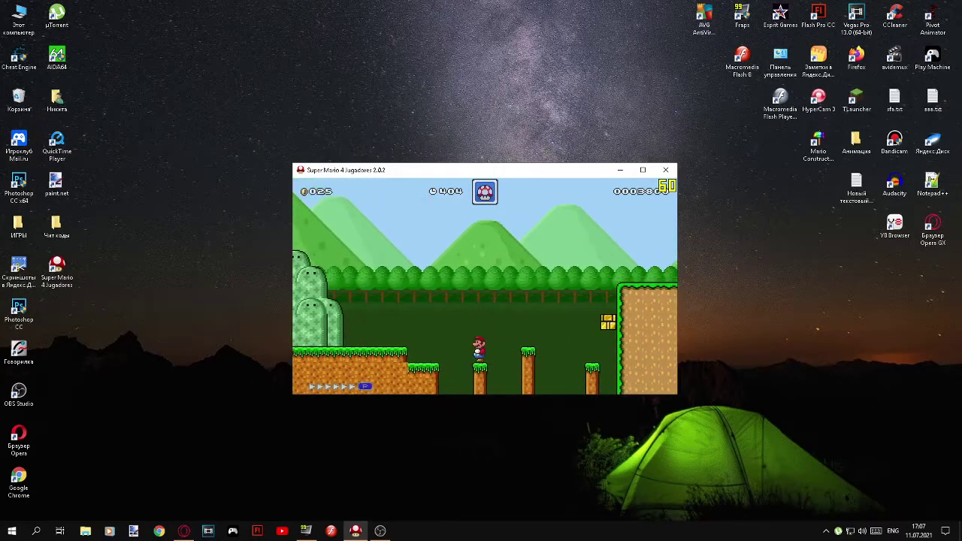
key("Right")
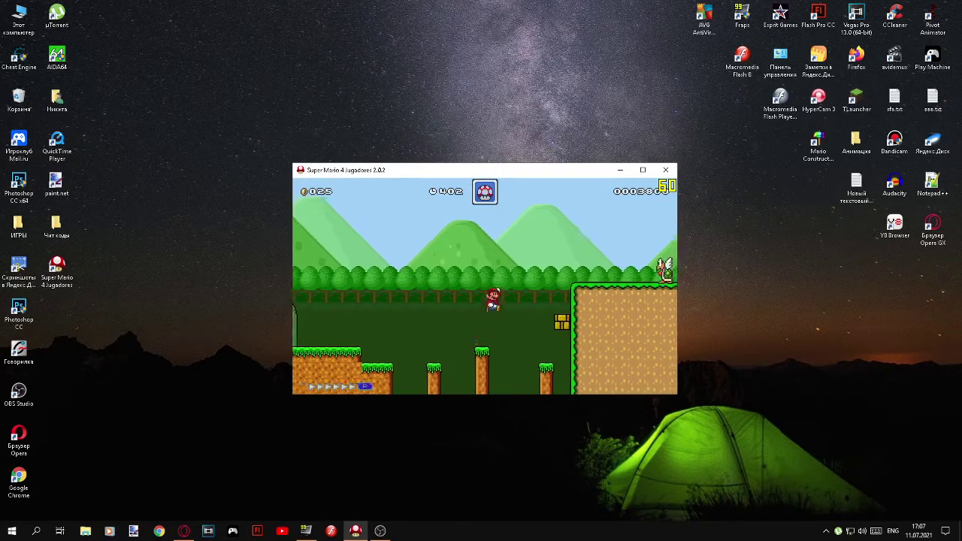
key("Right")
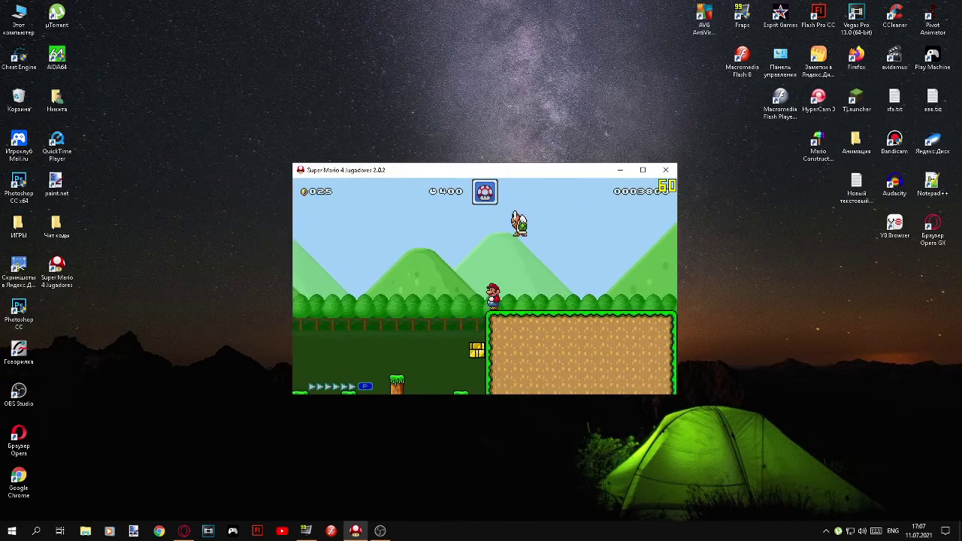
Step: Cross the remaining pillars and the gap, stomping the enemy beside the bush
key("Right")
key("Left")
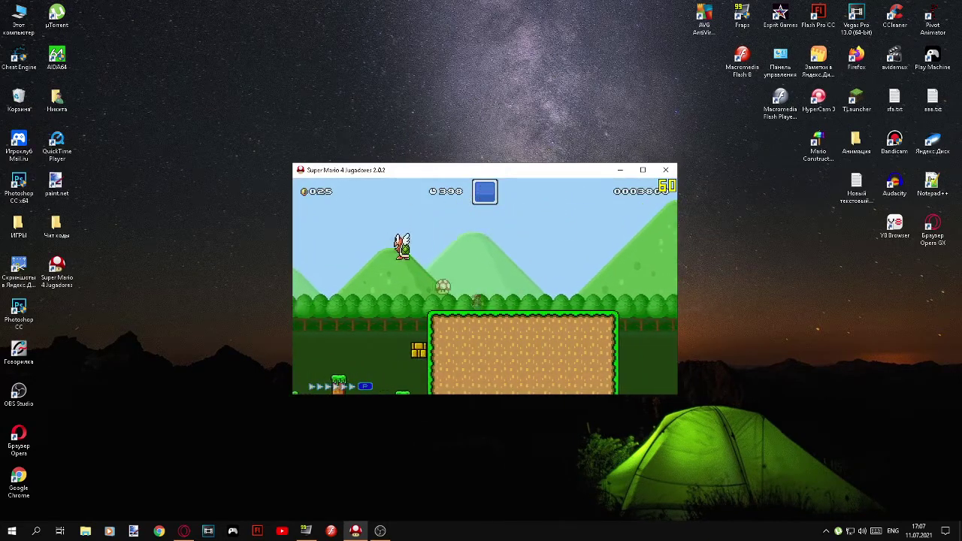
key("Right")
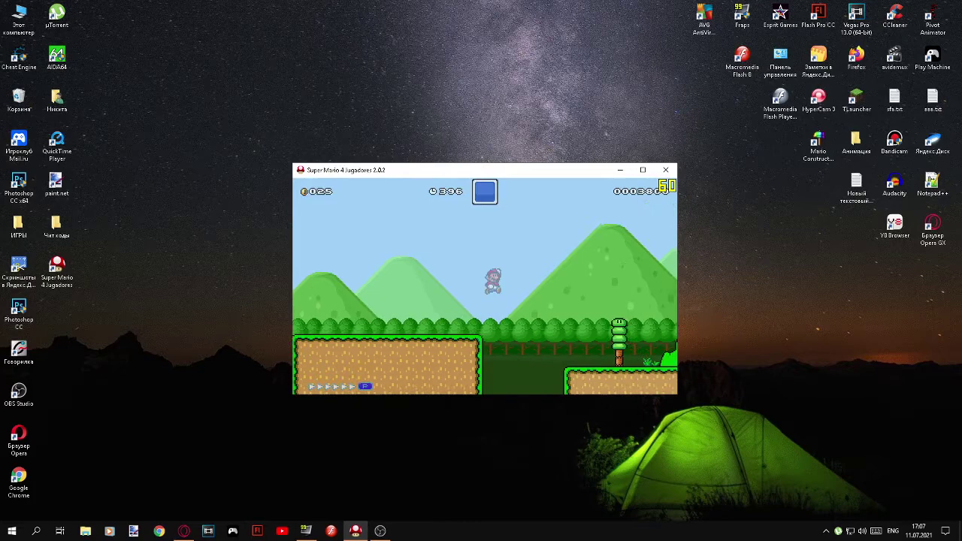
key("Right")
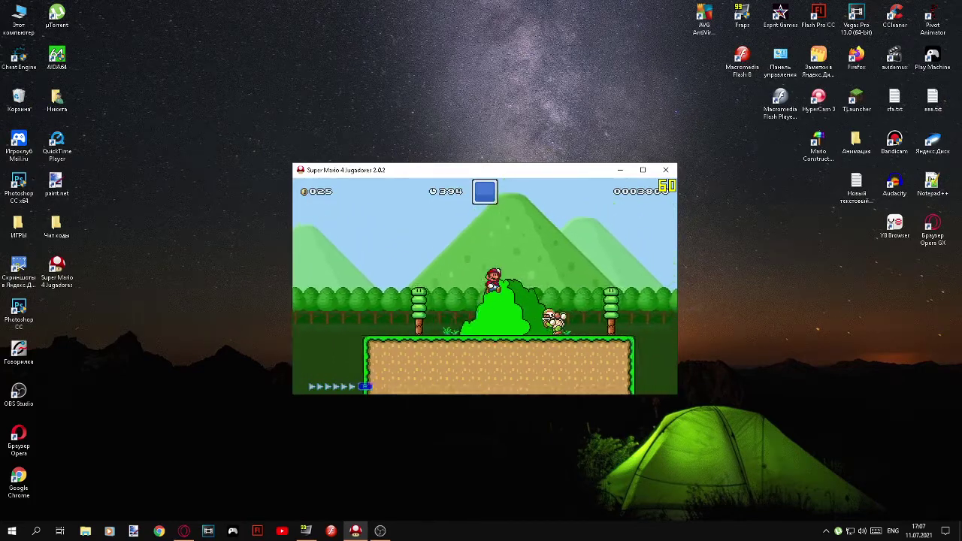
key("Left")
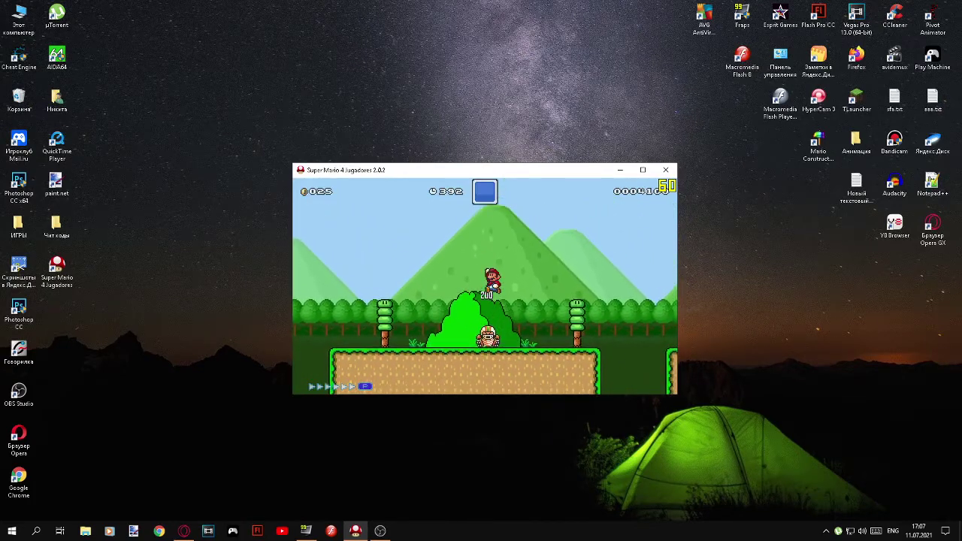
key("Right")
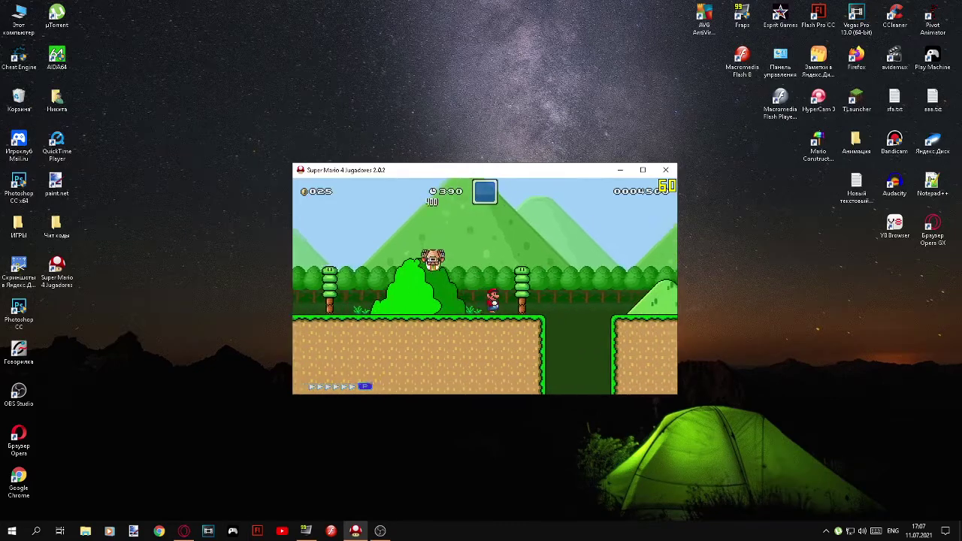
Step: Pass the Bullet Bill, climb the ledge beside the Shy Guy, and reach the checkpoint
key("Right")
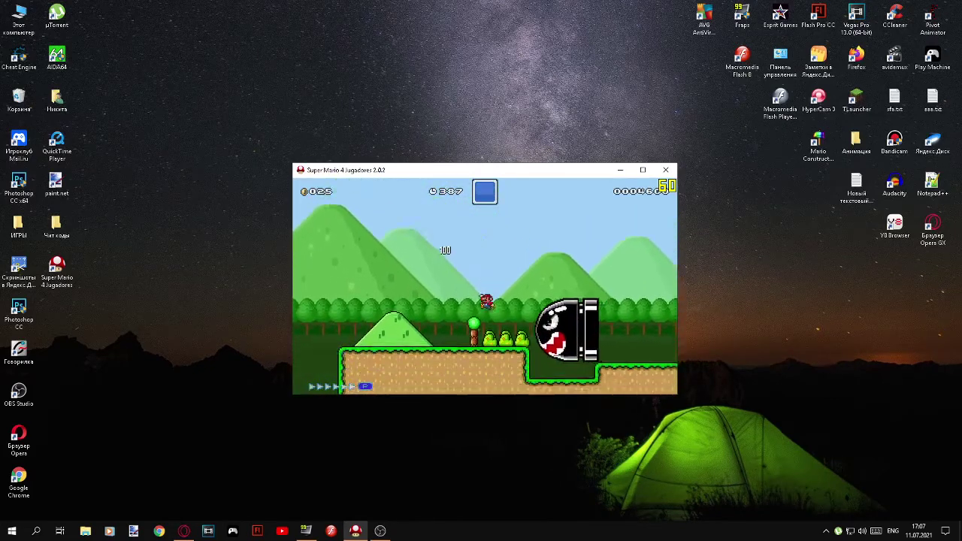
key("Right")
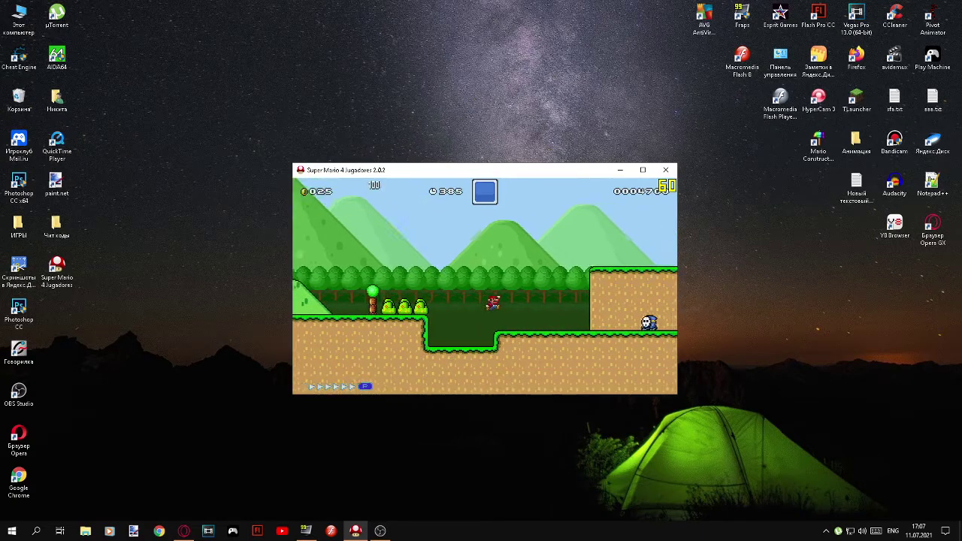
key("Right")
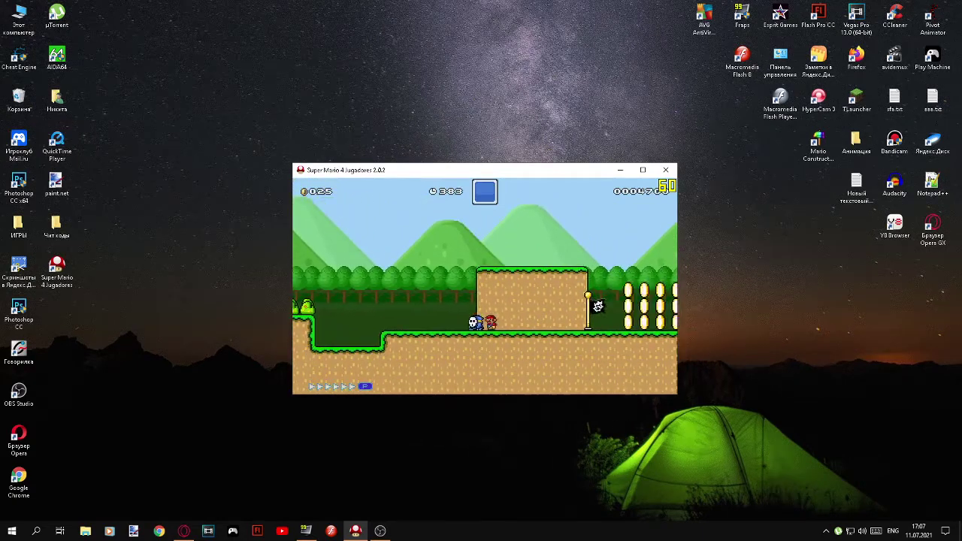
key("Left")
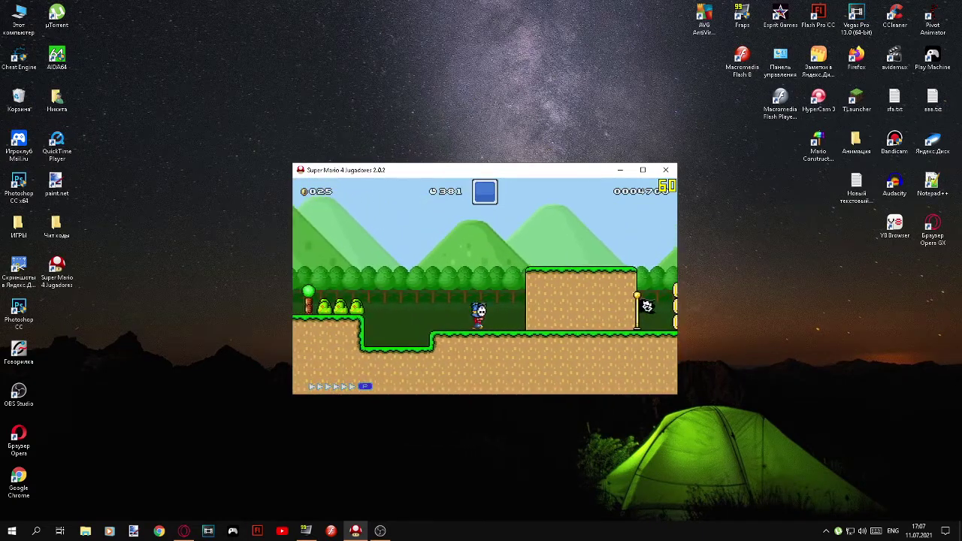
key("Right")
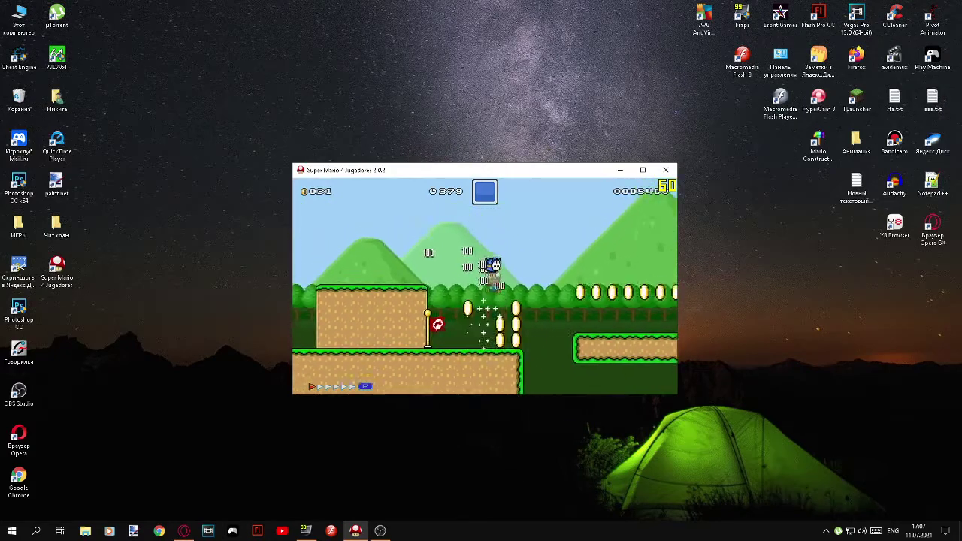
Step: Collect the coin rows and stomp the Shy Guy on the way to the fence
key("Right")
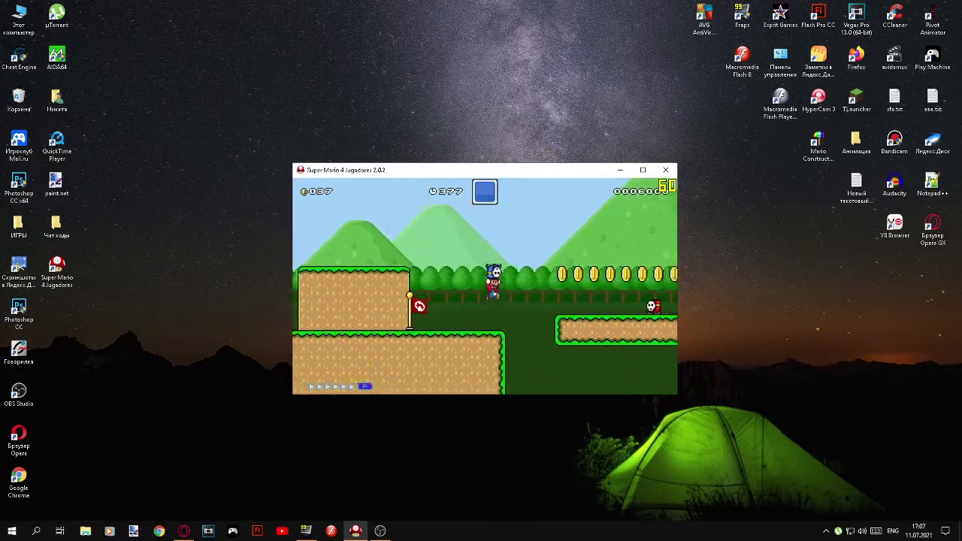
key("Right")
key("z")
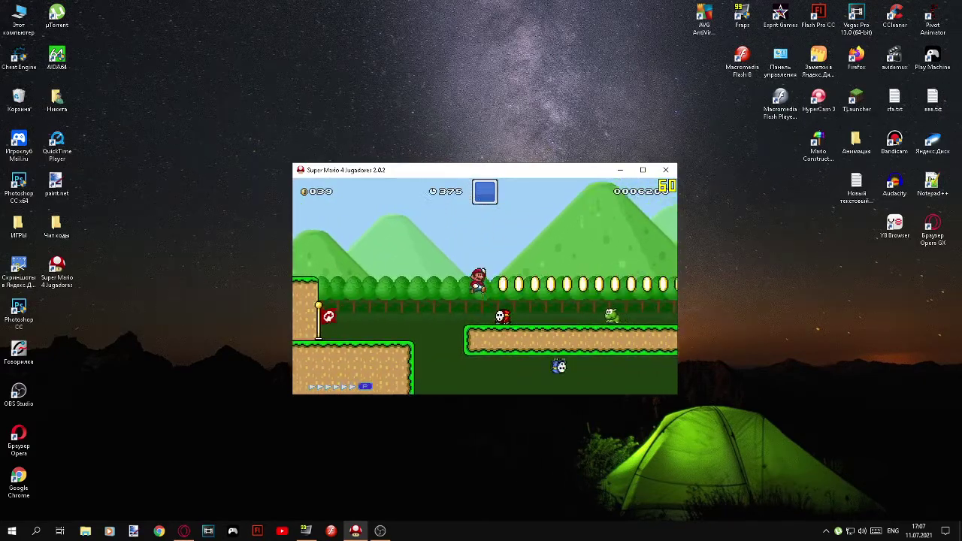
key("Right")
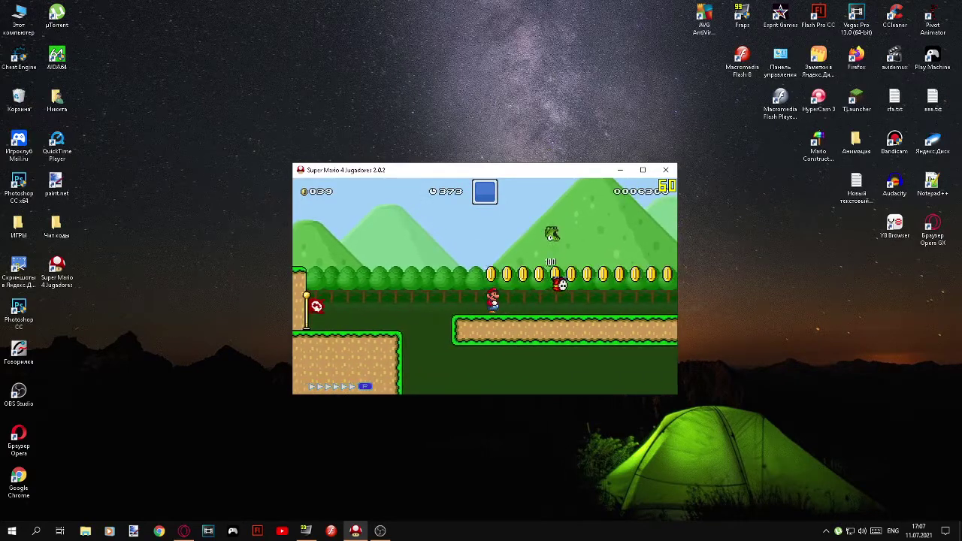
key("z")
key("Right")
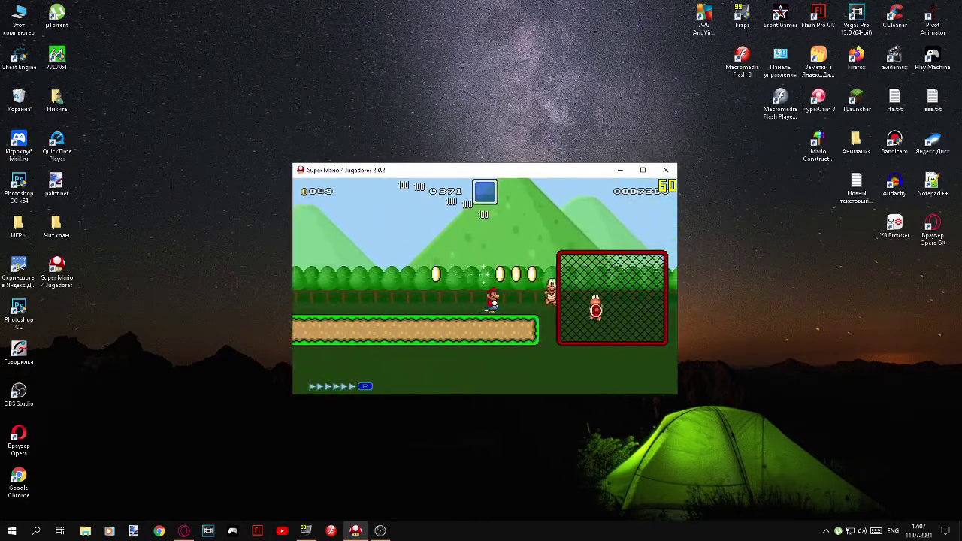
Step: Jump across toward the fenced area
key("Right")
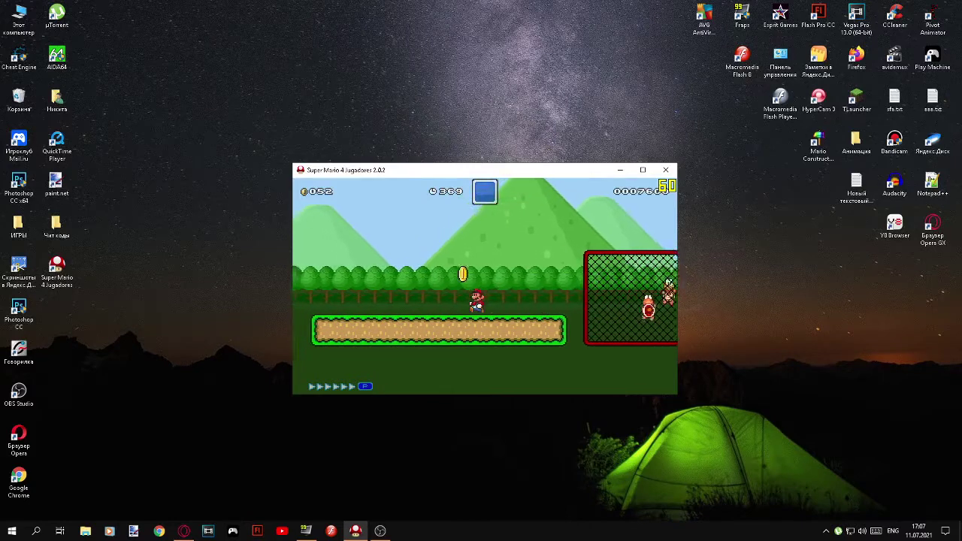
key("z")
key("Right")
key("z")
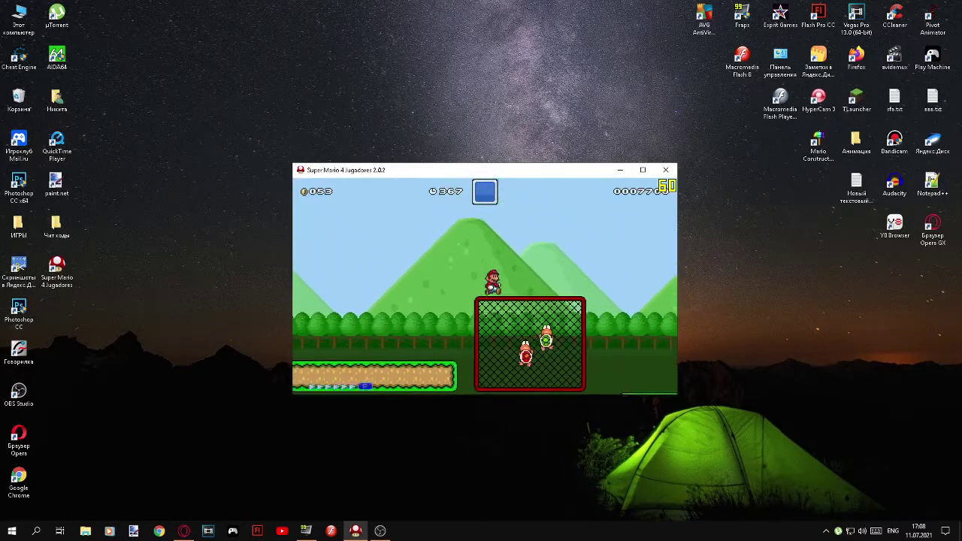
Step: Climb the fence, knock the Koopa off, and drop off toward the mushroom house
key("Up")
key("Right")
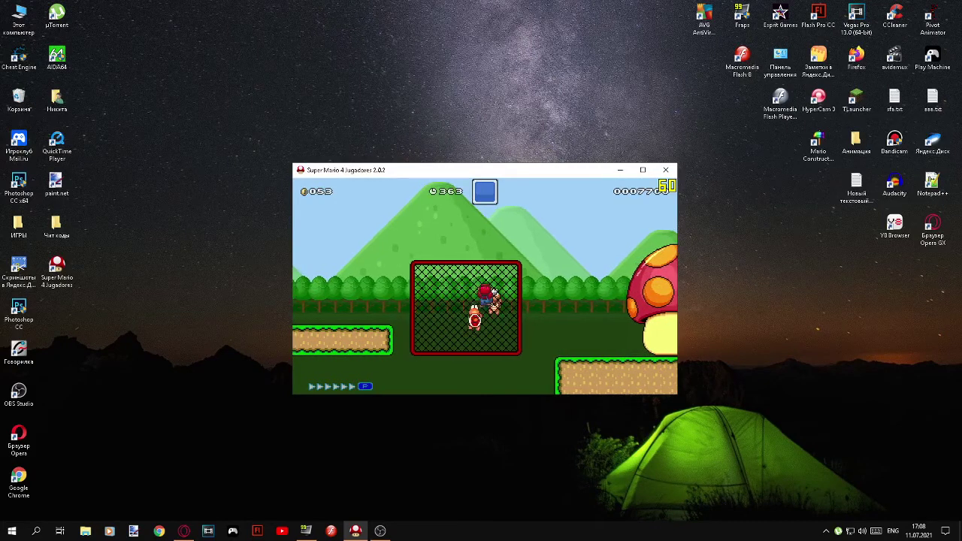
key("Up")
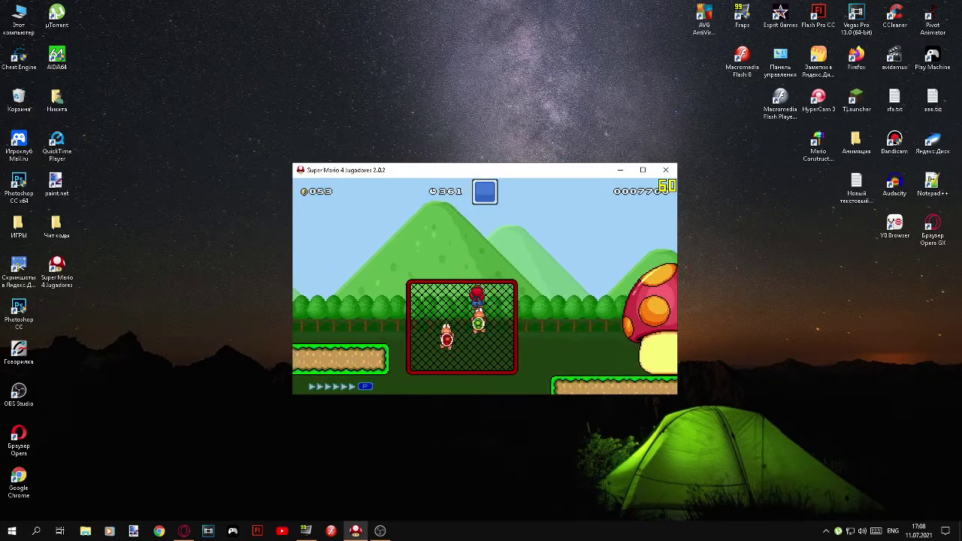
key("Down")
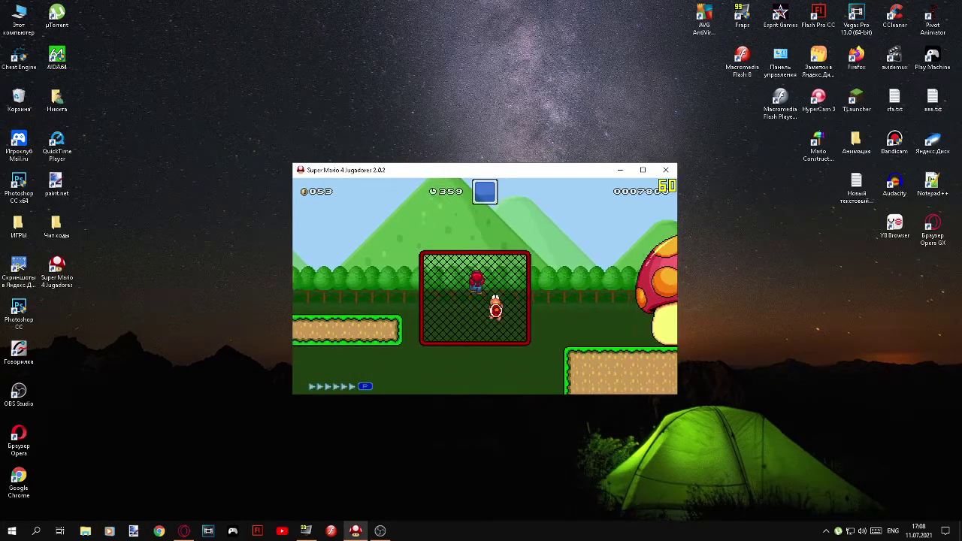
key("x")
key("Up")
key("Right")
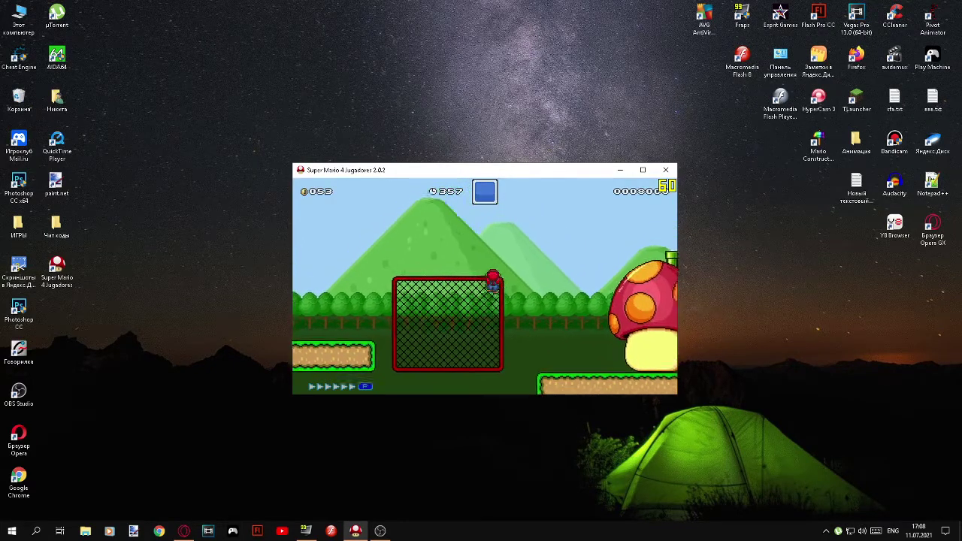
Step: Climb from the cannon up the block staircase to the goal flagpole, then bring OBS Studio forward
key("Right")
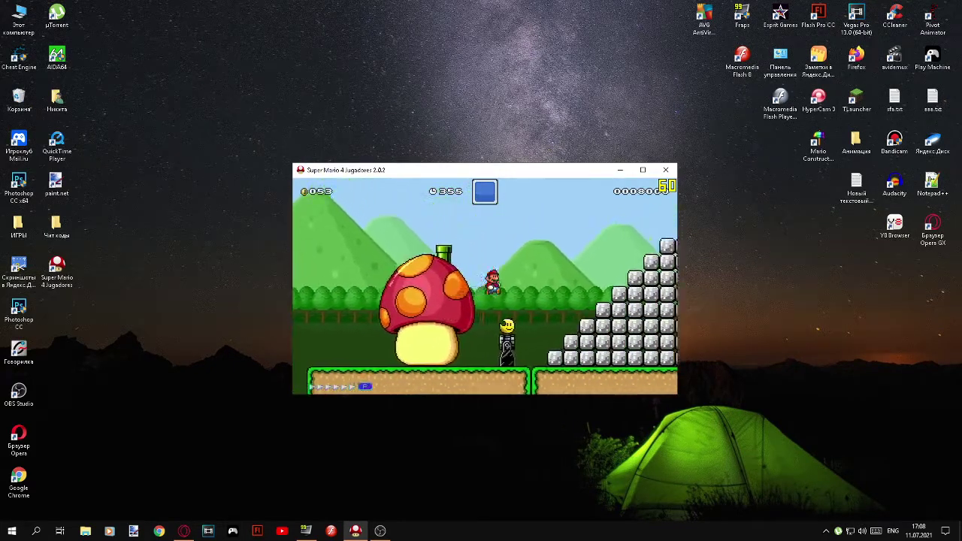
key("Right")
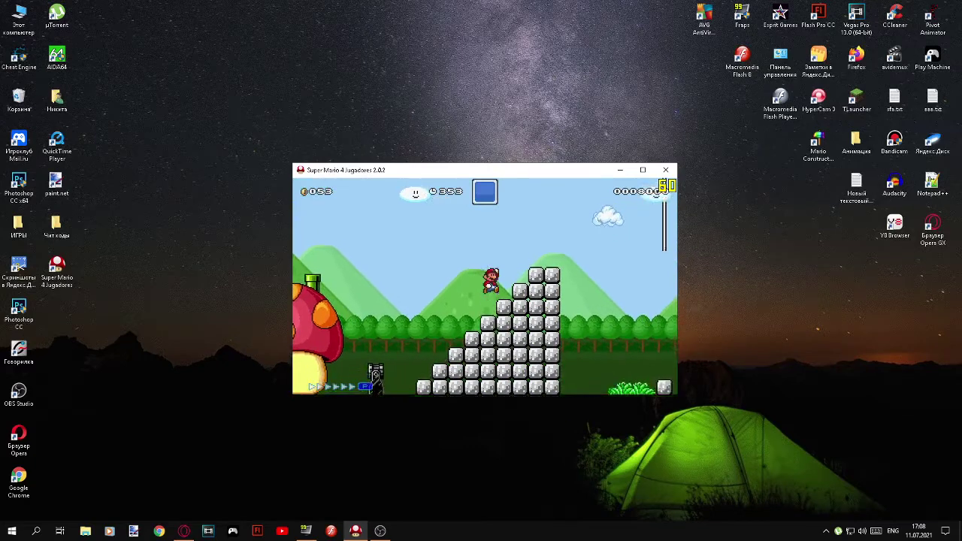
key("Right")
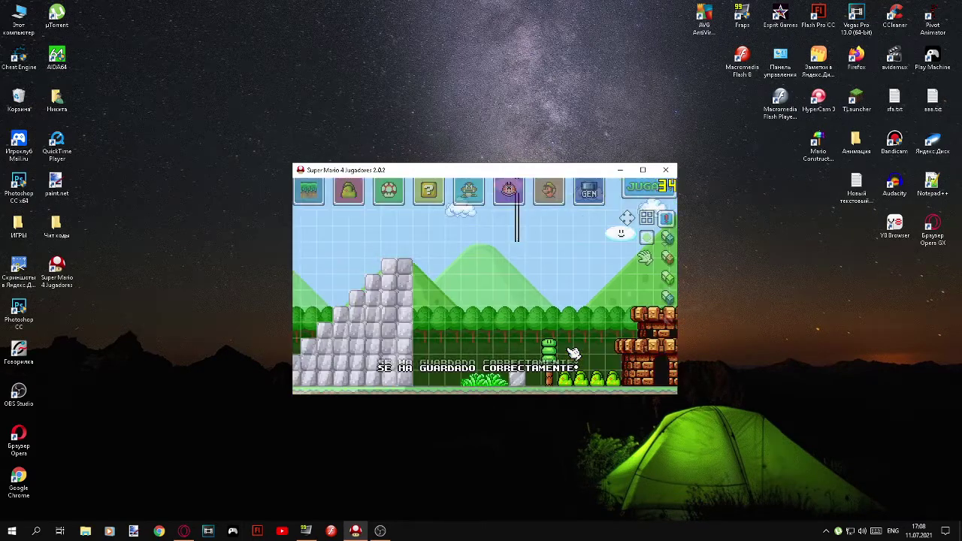
left_click(380, 530)
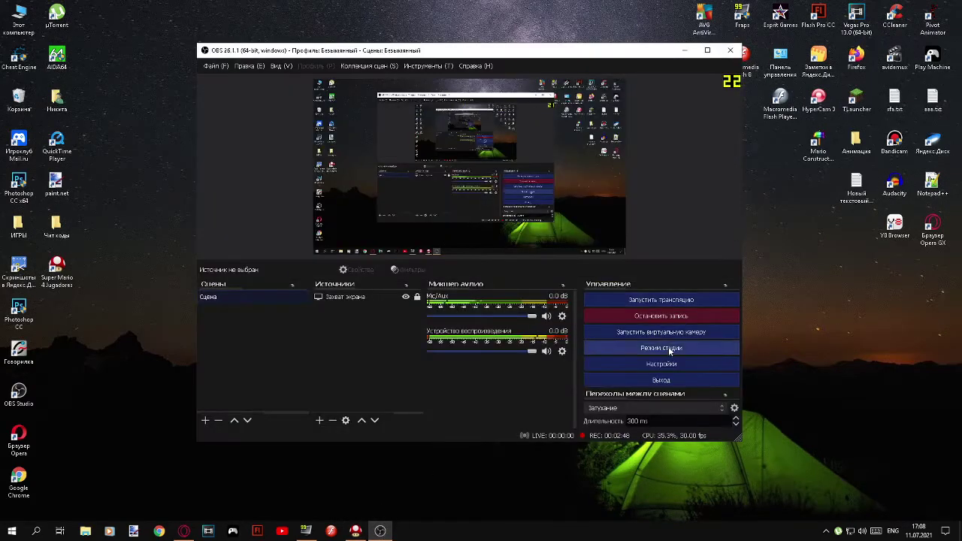